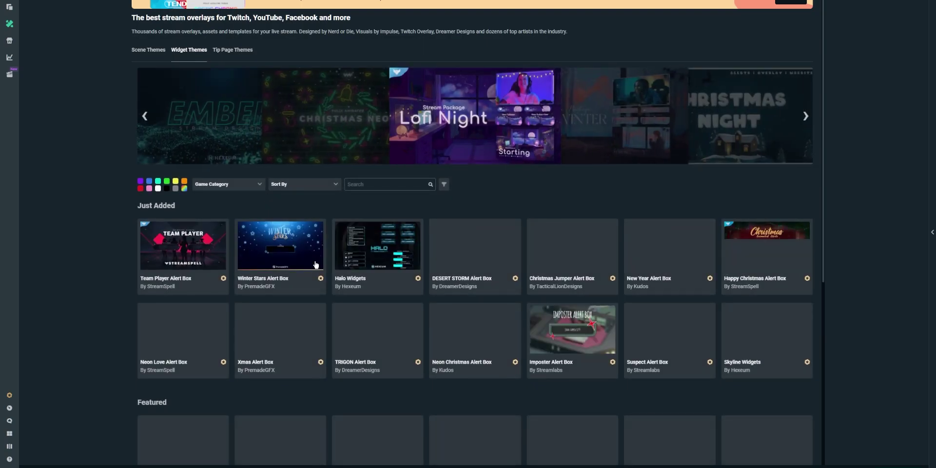
Step: Switch the theme store to Scene Themes and open Hexeum's Halo theme page with its 3 scenes
scroll(228, 314, down, 5)
scroll(228, 315, up, 10)
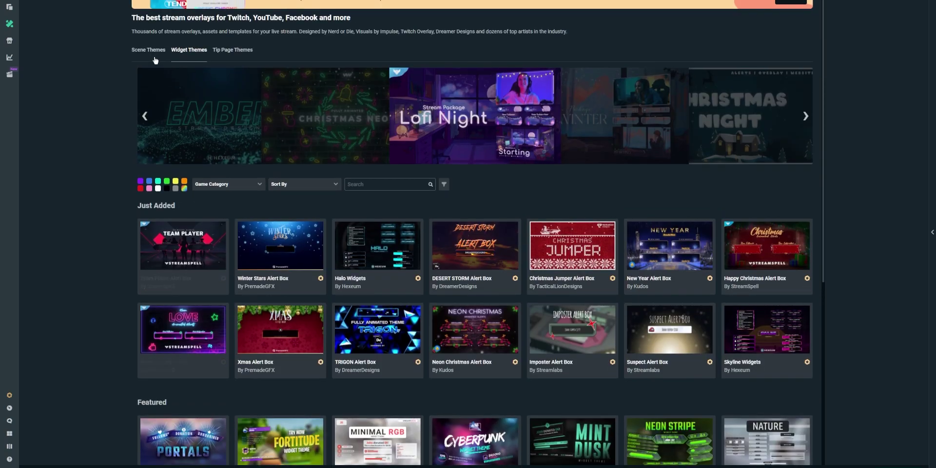
click(148, 50)
scroll(149, 247, down, 2)
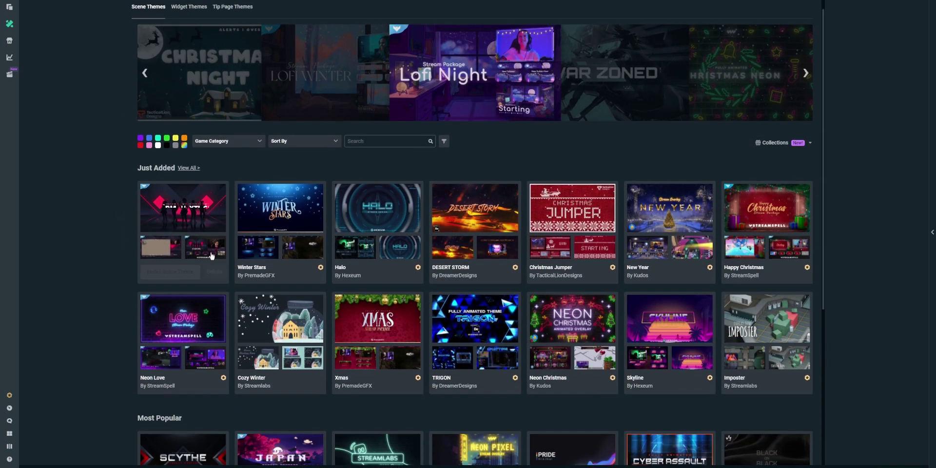
click(382, 173)
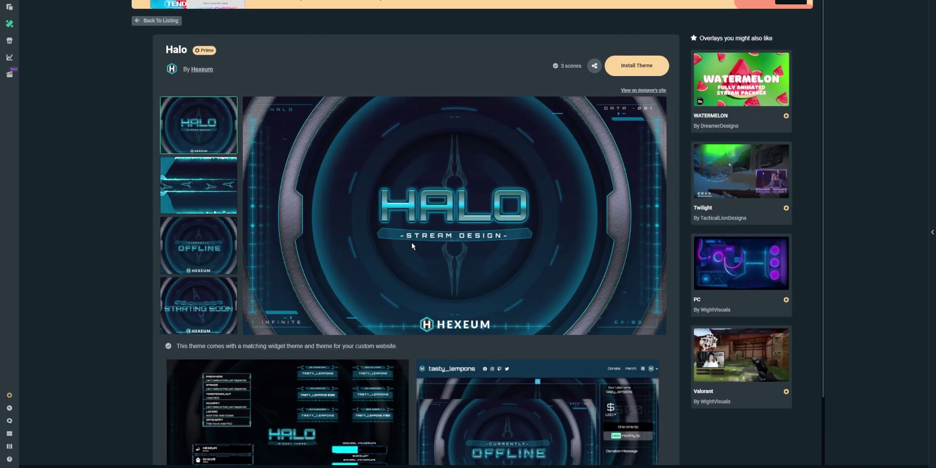
scroll(395, 204, down, 2)
scroll(413, 246, up, 2)
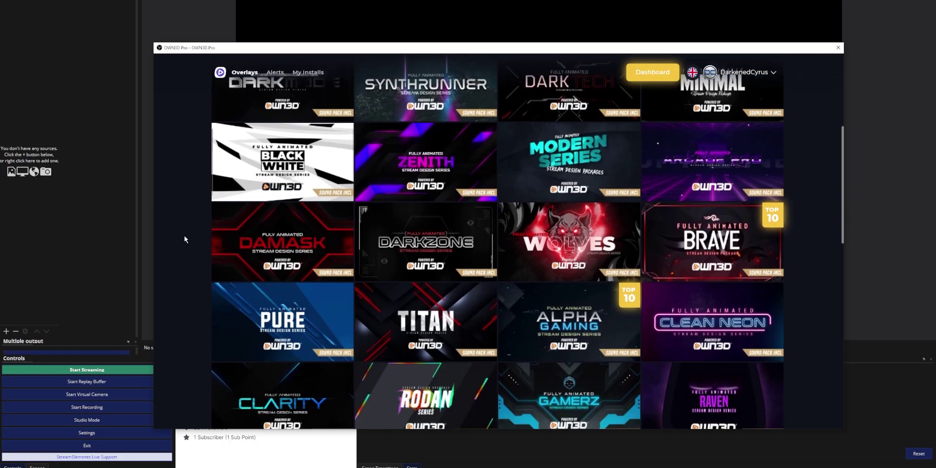
Step: Find the Alpha Gaming card in the Overlays grid and install it into OBS
scroll(184, 236, down, 2)
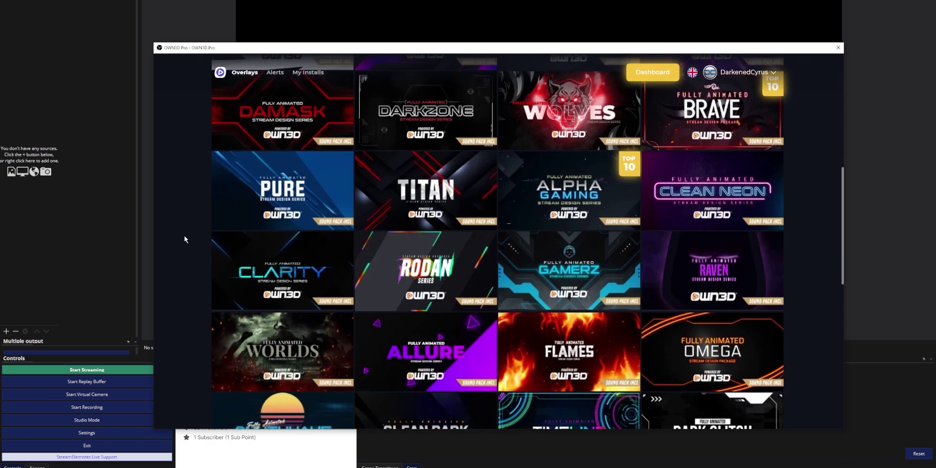
scroll(184, 239, down, 2)
click(565, 149)
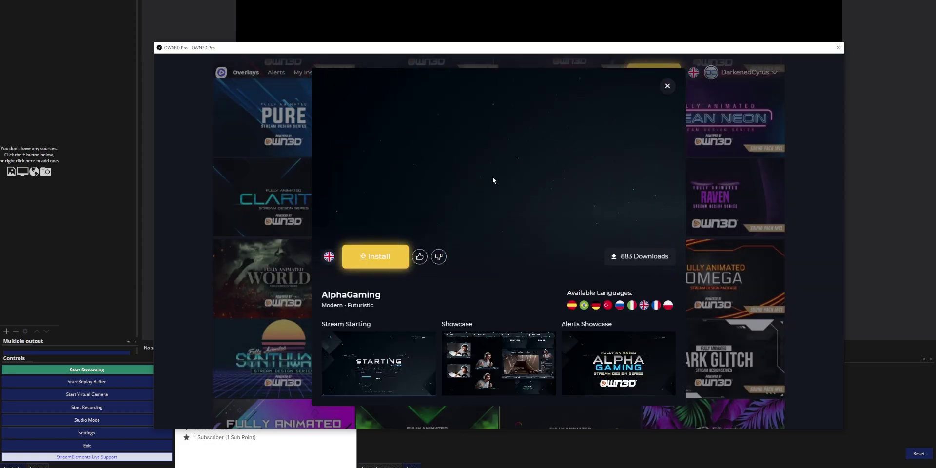
click(380, 259)
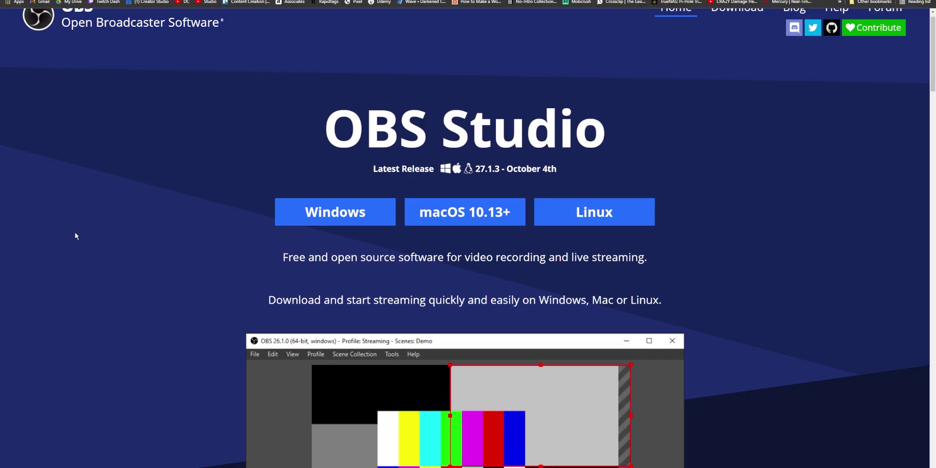
Step: Scroll obsproject.com past the screenshot and sponsor tiers down to the Features section
scroll(76, 236, down, 5)
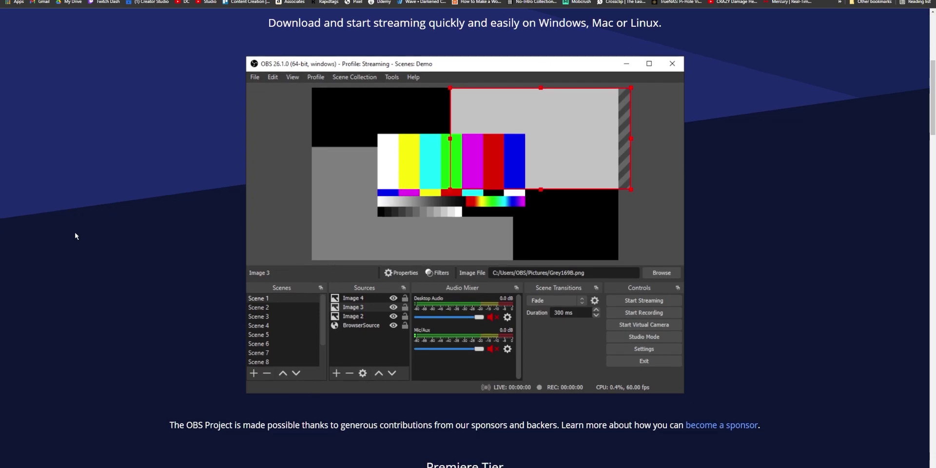
scroll(76, 236, down, 7)
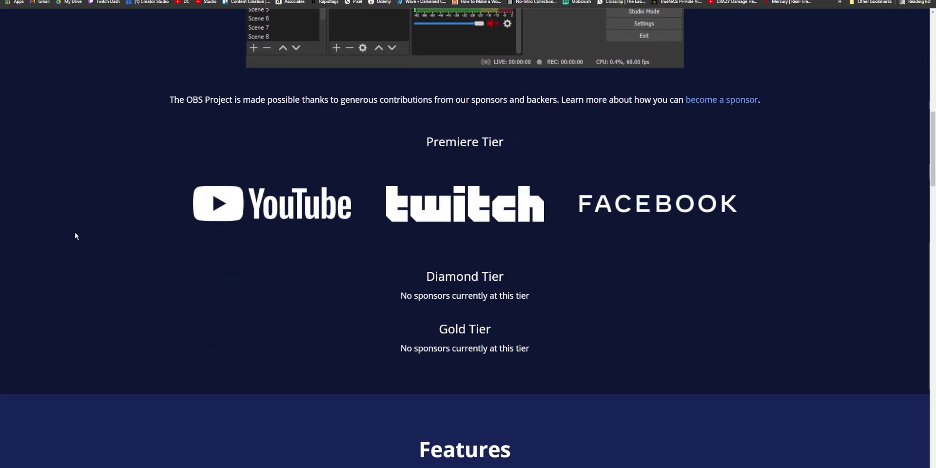
scroll(76, 236, down, 4)
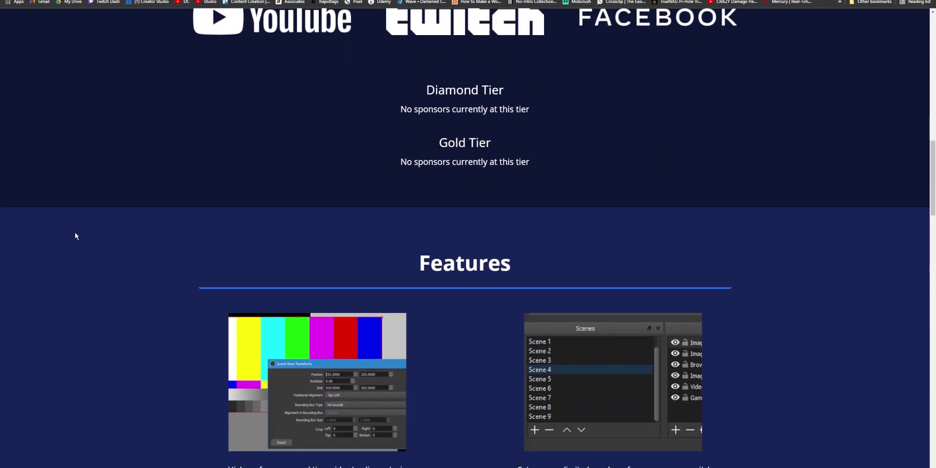
scroll(75, 236, down, 2)
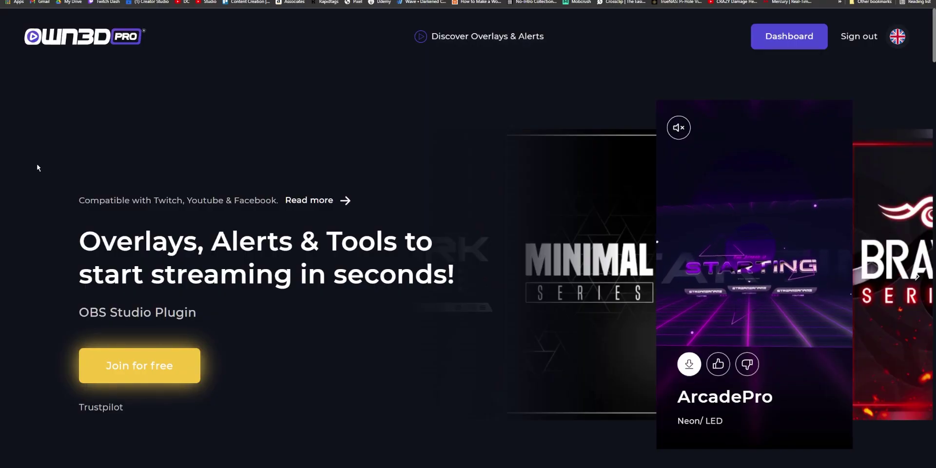
scroll(37, 167, down, 3)
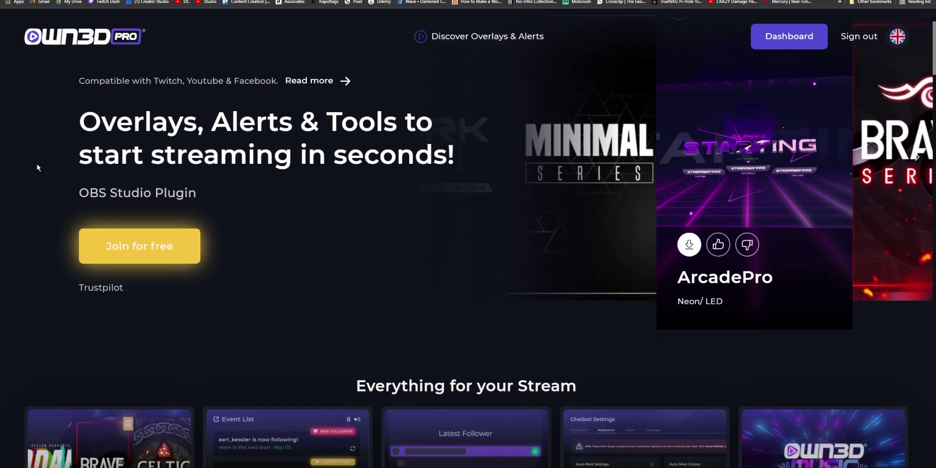
Step: Scroll the OWN3D Pro homepage's overlay collection down to the Synthrunner preview
scroll(37, 167, down, 7)
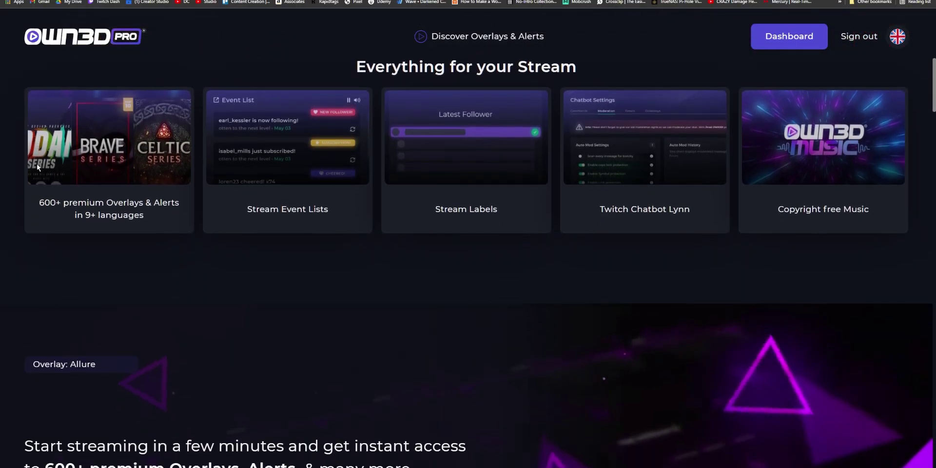
scroll(25, 247, down, 4)
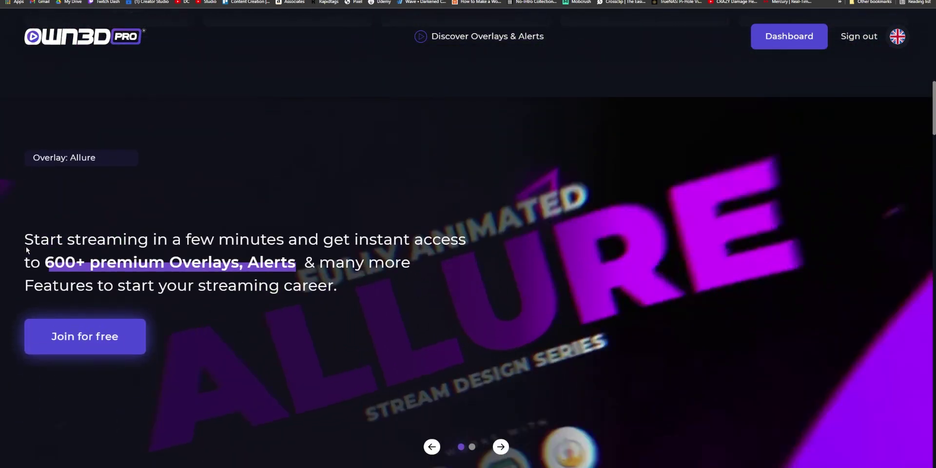
scroll(26, 246, down, 3)
scroll(25, 246, down, 3)
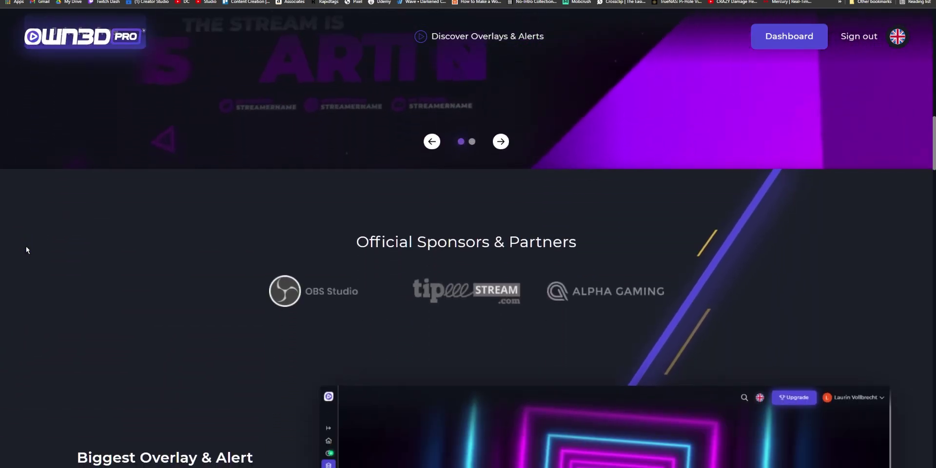
scroll(27, 250, down, 6)
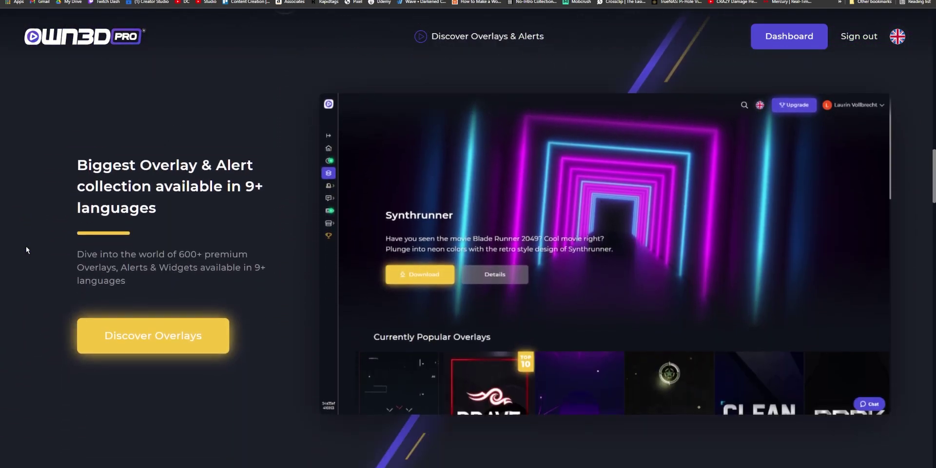
scroll(27, 249, down, 2)
scroll(27, 250, down, 2)
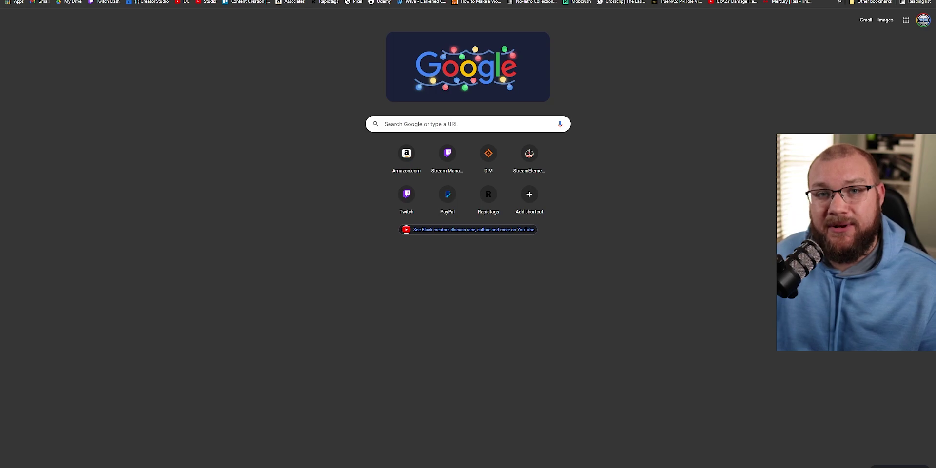
Step: Load the own3d.gg/cyruspr referral page and enter coupon code CyrusPro at checkout
key(ctrl+l)
text(own3d.gg/cyruspr)
key(Return)
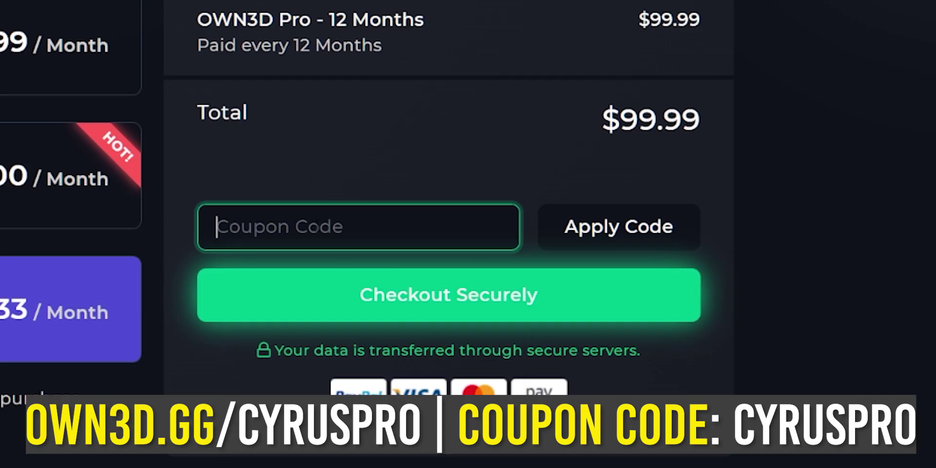
text(CyrusPro)
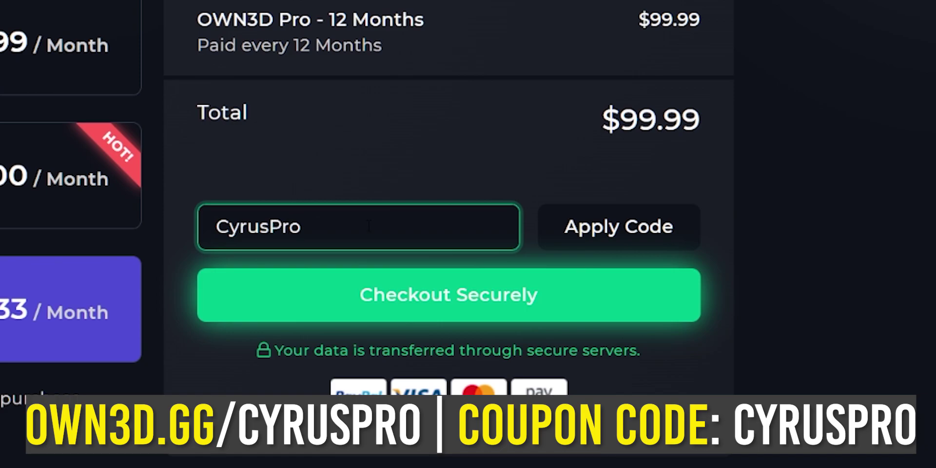
Step: Apply the CyrusPro coupon, dropping the 12-month plan from $99.99 to $50.00
click(583, 227)
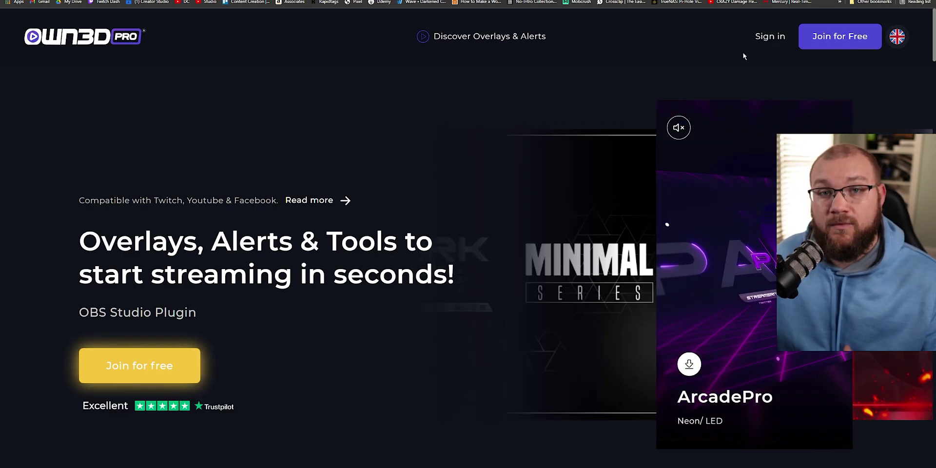
Step: Use Join for Free to log in and reach the OWN3D Pro dashboard
click(837, 44)
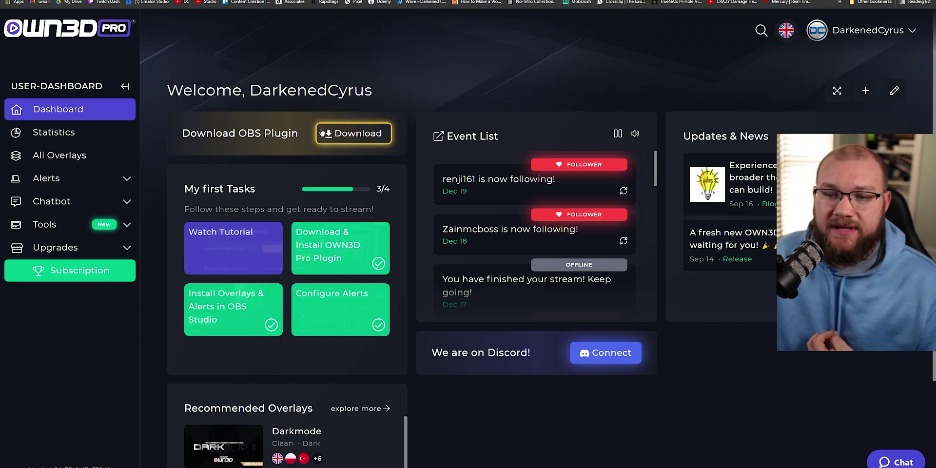
Step: Download the OWN3D Pro OBS plugin installer and save it to the computer
click(340, 130)
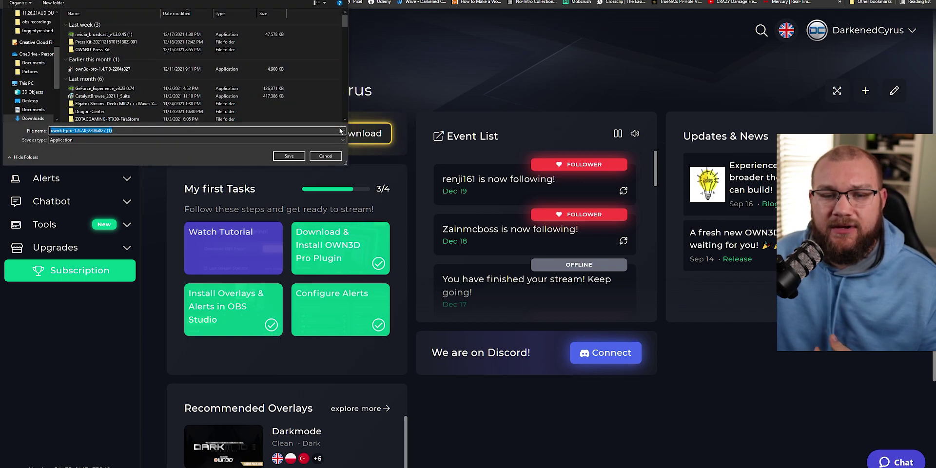
click(300, 153)
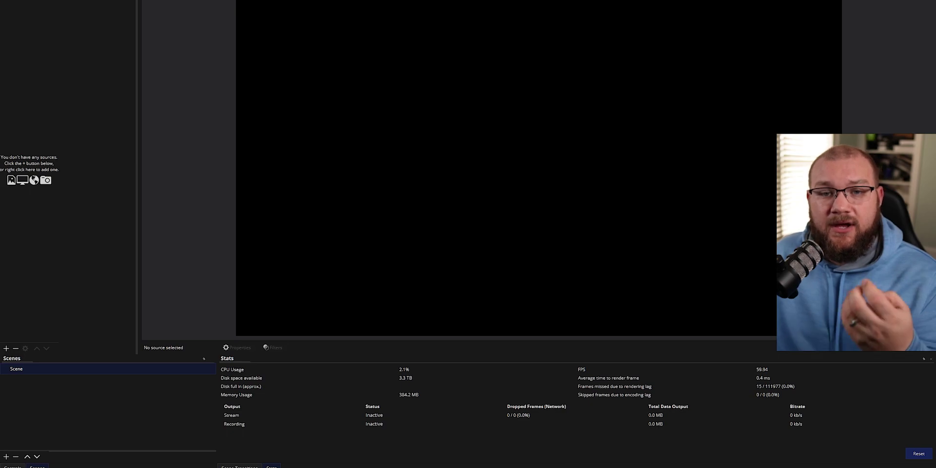
Step: Launch the OWN3D Pro overlay browser from the OBS Tools menu and move its window up
key(alt+t)
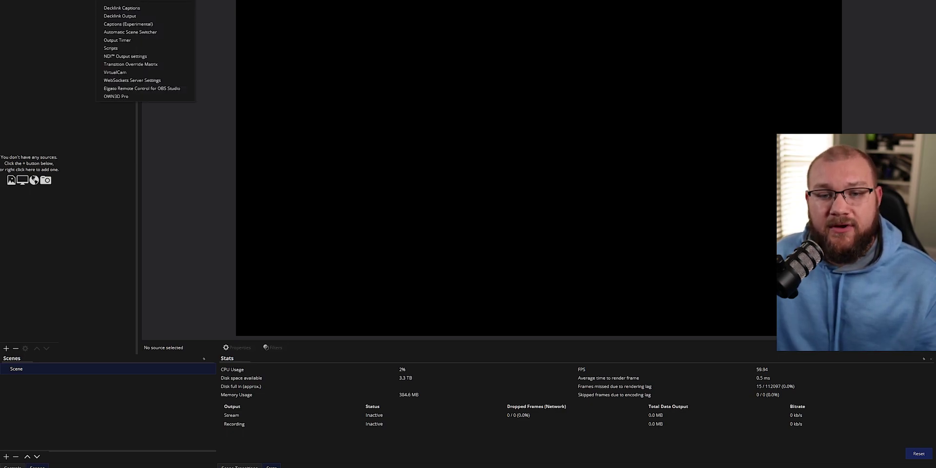
click(122, 97)
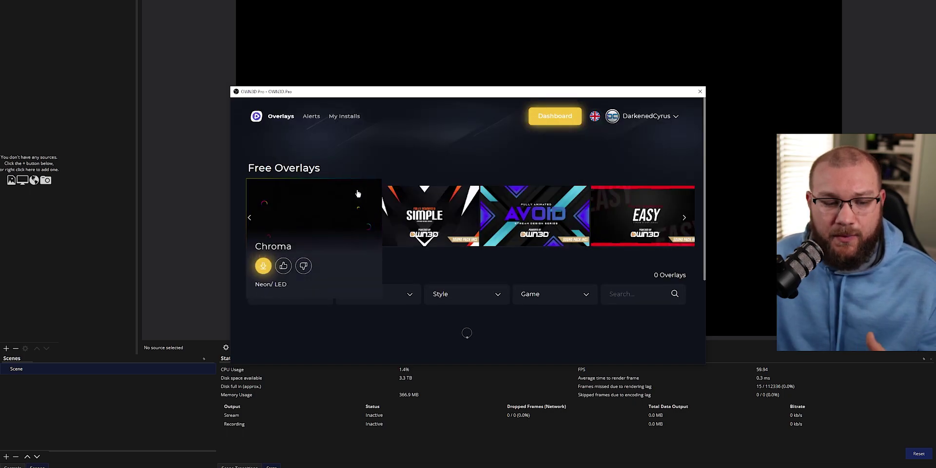
drag(427, 95, 425, 64)
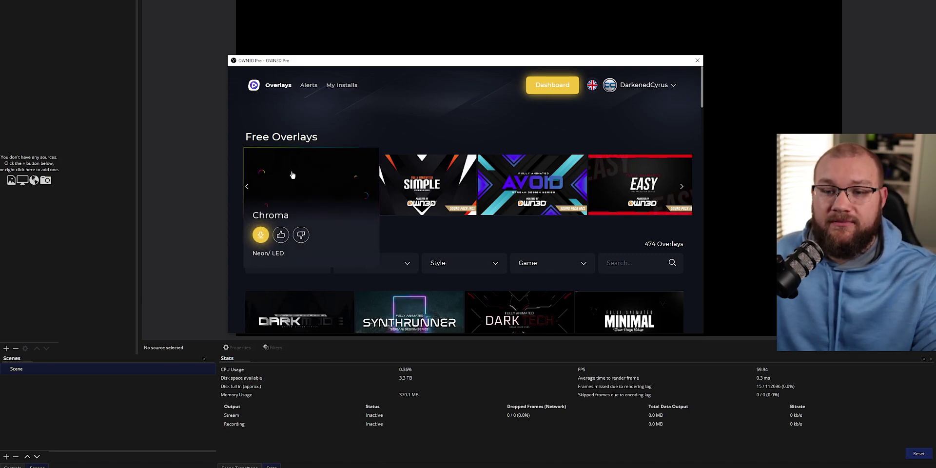
Step: Scroll through the overlays, open the free Avoid card and install it
mouse_move(646, 198)
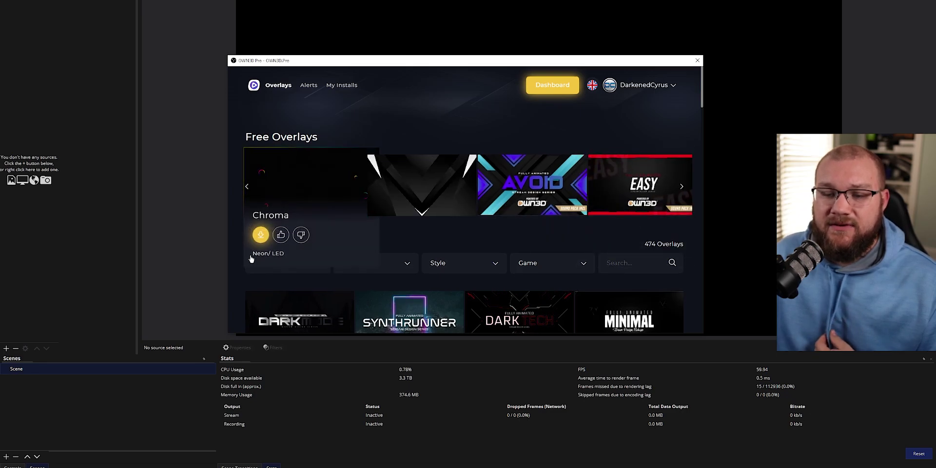
scroll(235, 295, down, 5)
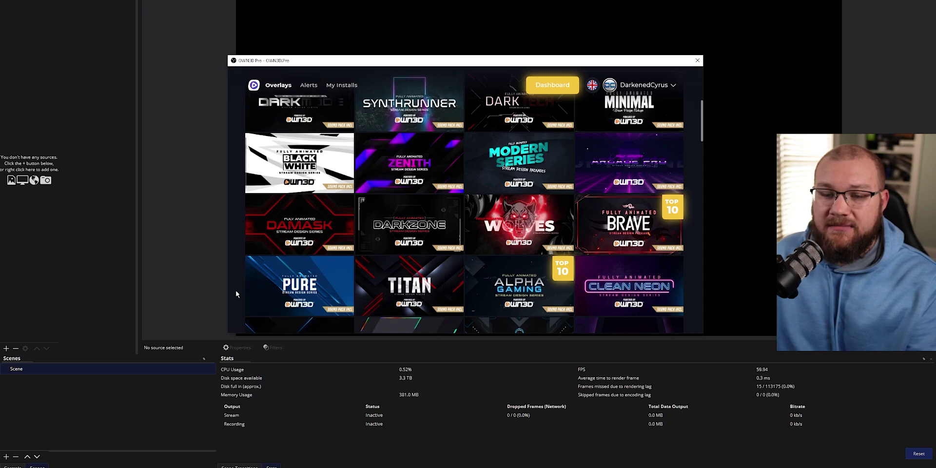
scroll(236, 294, down, 5)
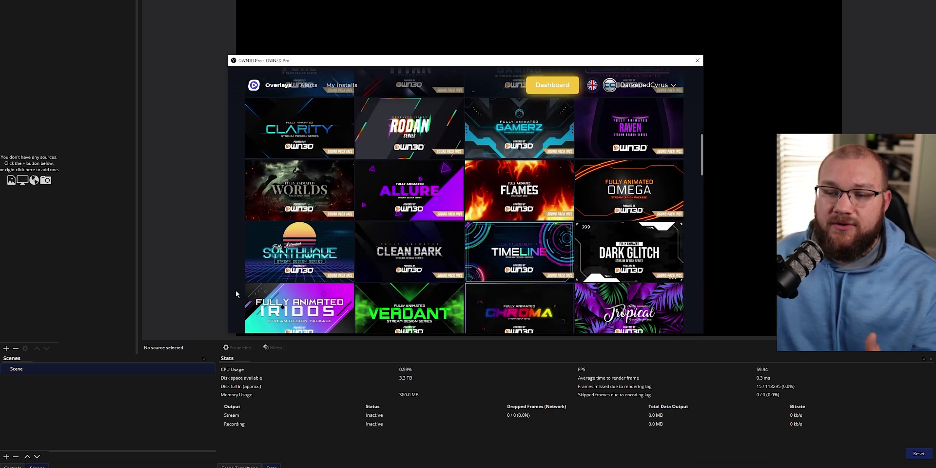
scroll(235, 293, down, 5)
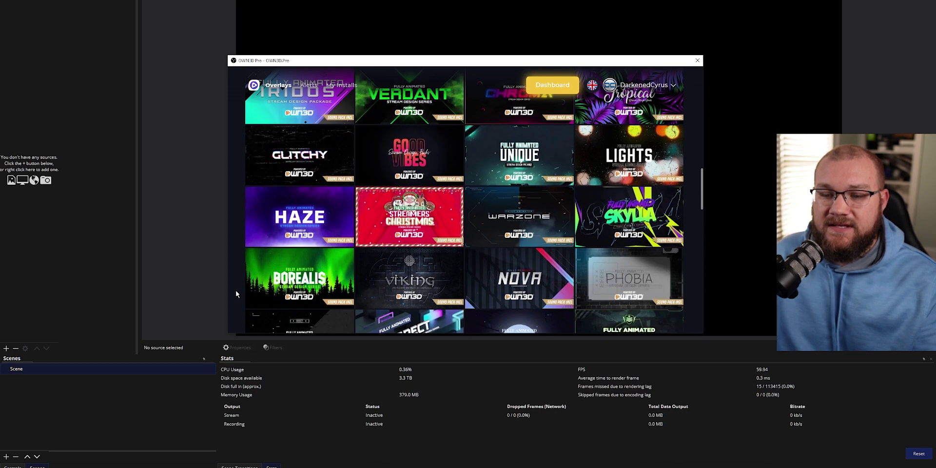
scroll(236, 292, down, 3)
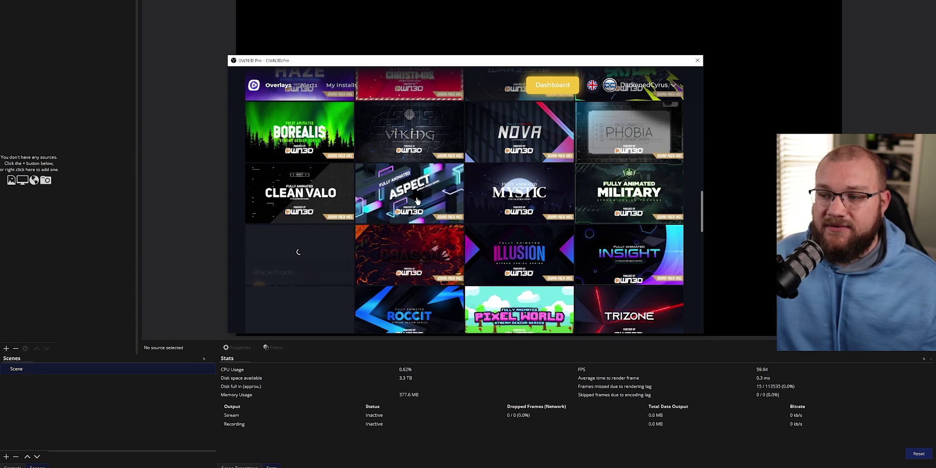
mouse_move(618, 140)
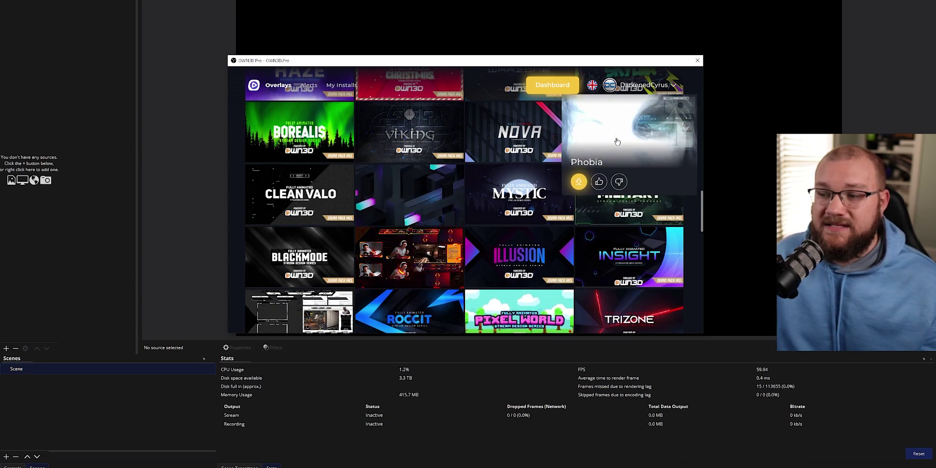
scroll(238, 146, up, 15)
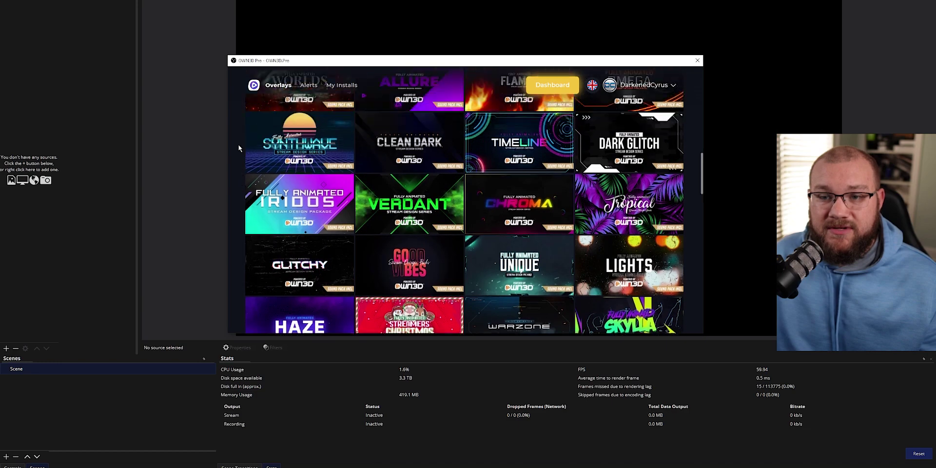
mouse_move(525, 185)
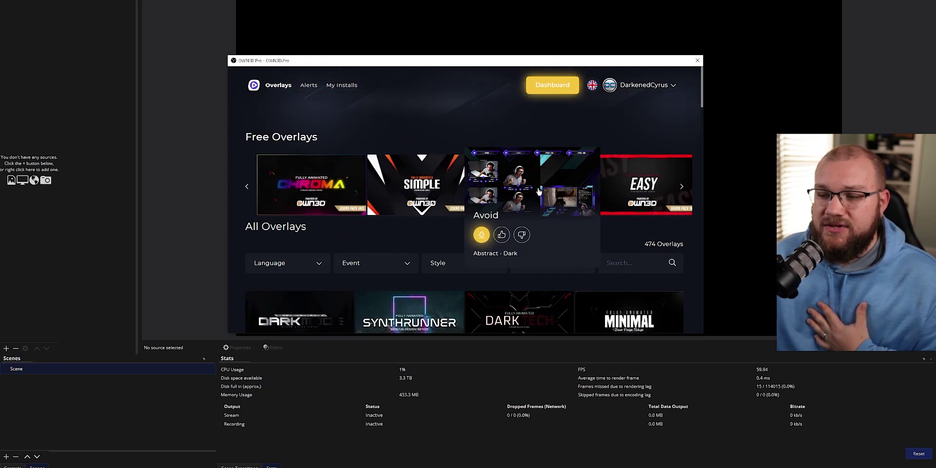
click(538, 189)
click(329, 271)
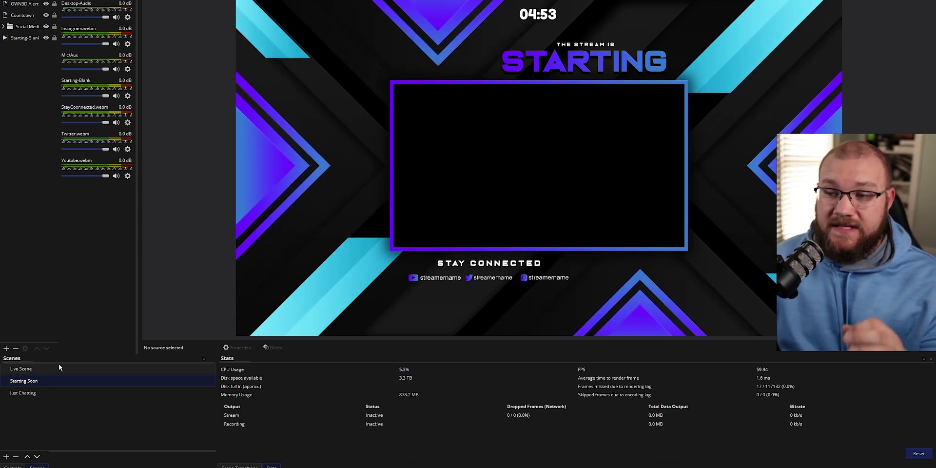
Step: Switch to the Avoid overlay's Just Chatting scene showing the test chat message
click(43, 393)
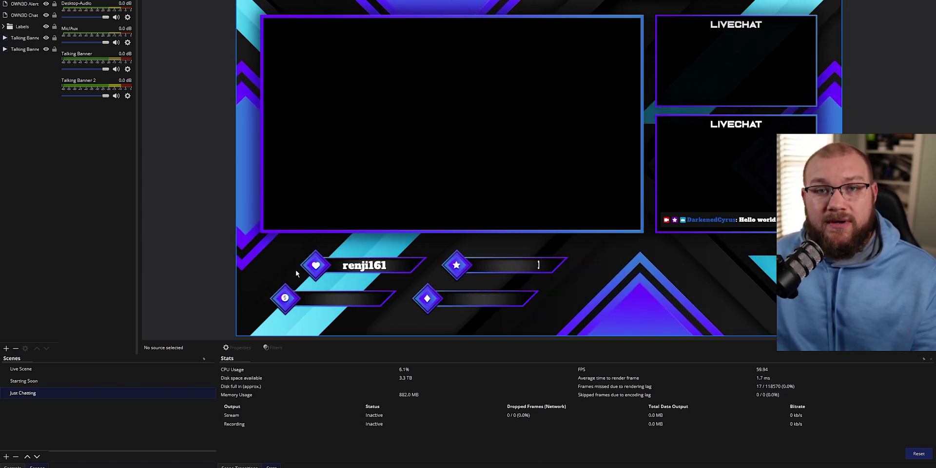
click(6, 348)
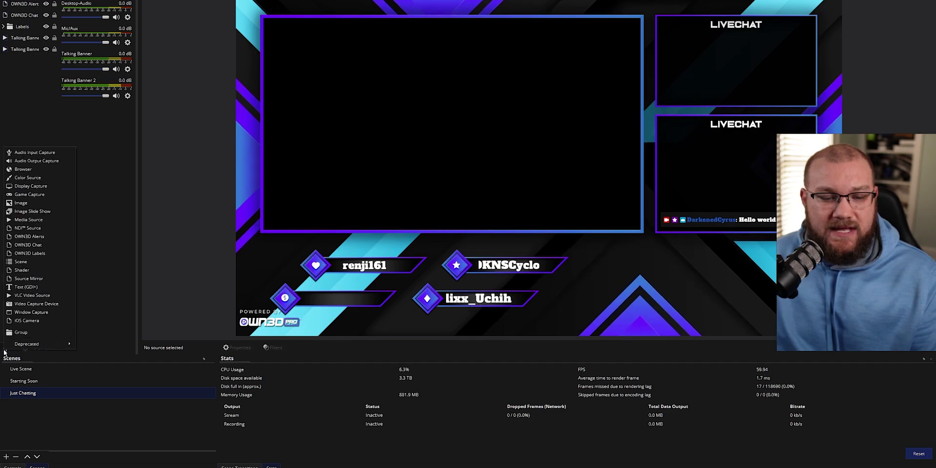
Step: Create a Video Capture Device source in Just Chatting with the webcam selected as its device
click(37, 304)
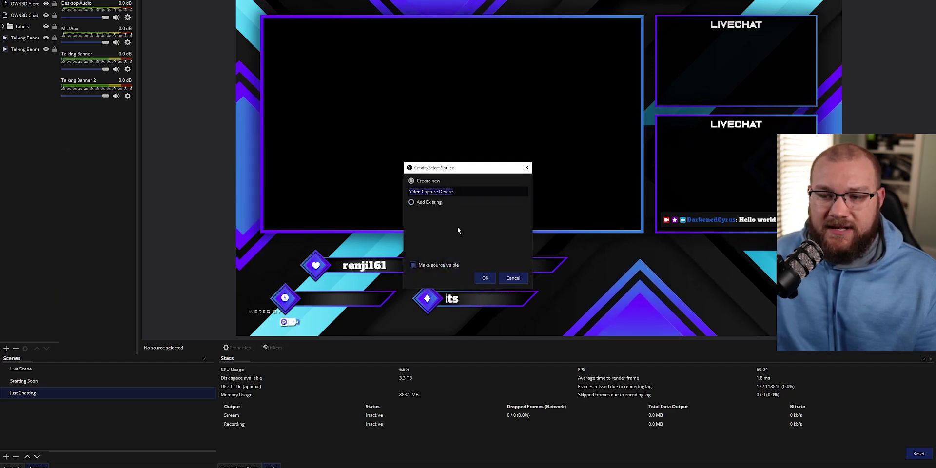
click(488, 278)
click(455, 203)
click(452, 227)
click(549, 352)
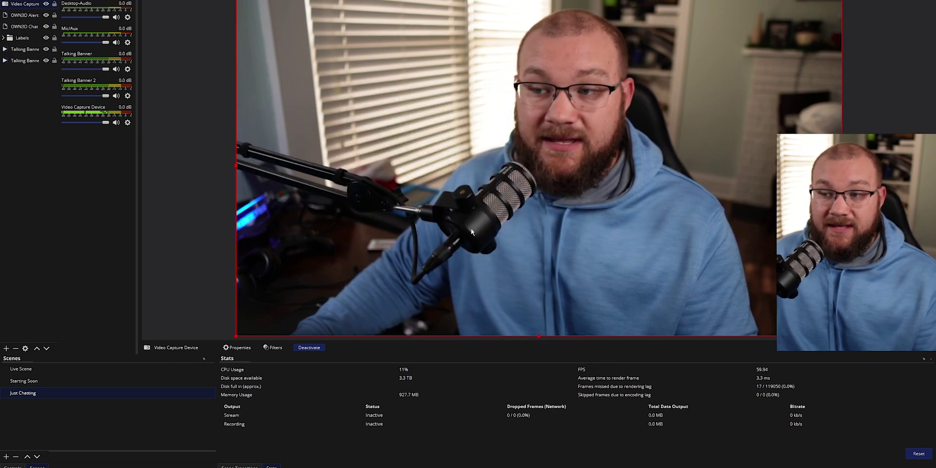
Step: Move the camera source beneath the overlay layers and roughly shrink it toward the camera frame
drag(24, 4, 29, 34)
drag(28, 67, 27, 66)
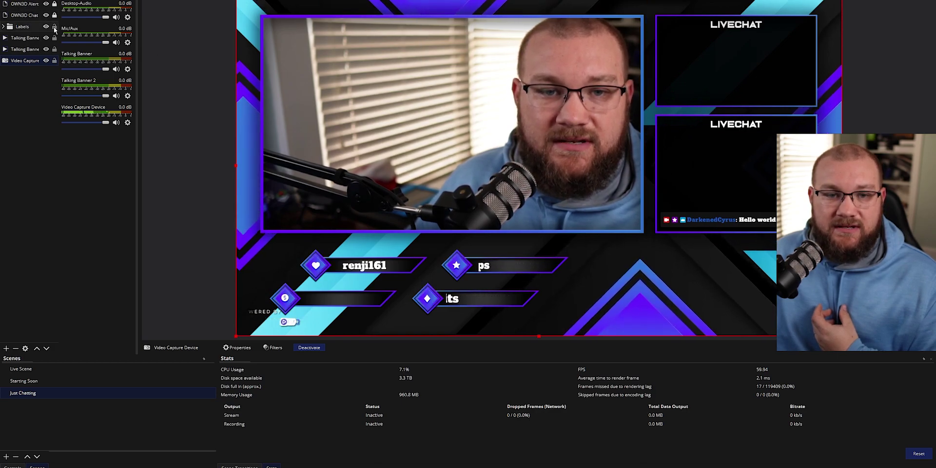
drag(469, 149, 356, 162)
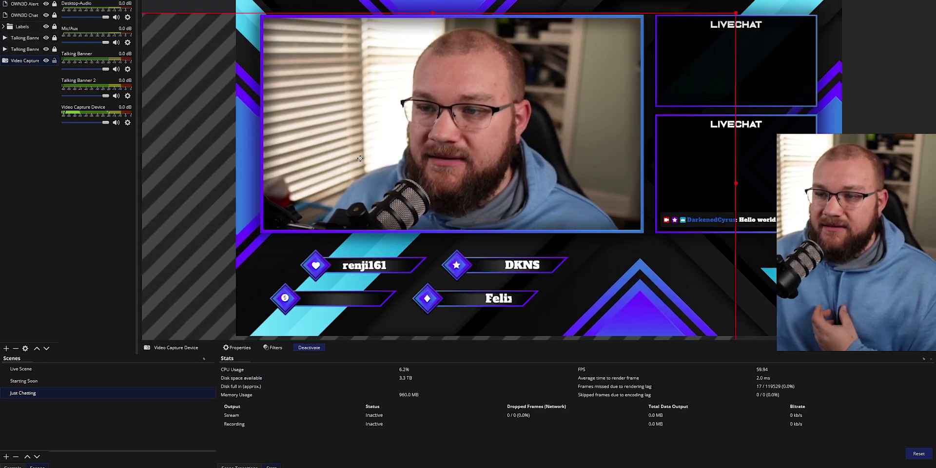
drag(729, 13, 535, 125)
drag(422, 169, 535, 64)
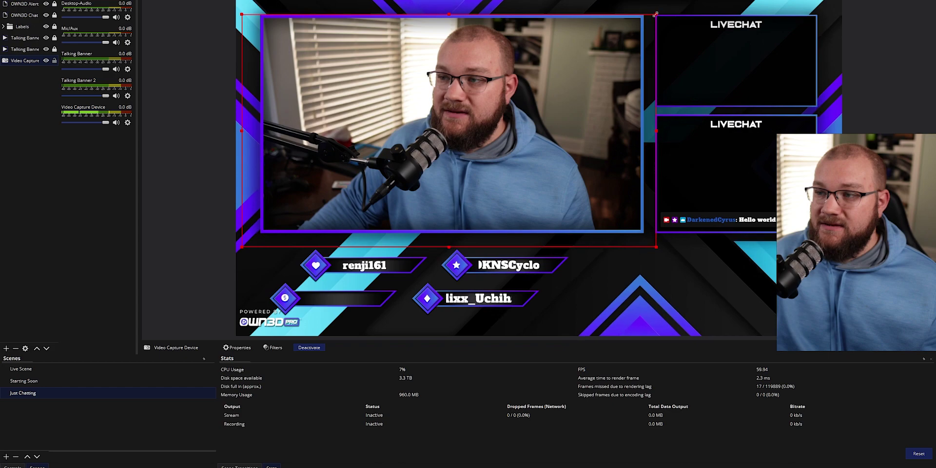
Step: Fine-tune the webcam's size and position so it fills the overlay's camera border
drag(655, 14, 634, 35)
drag(531, 104, 553, 88)
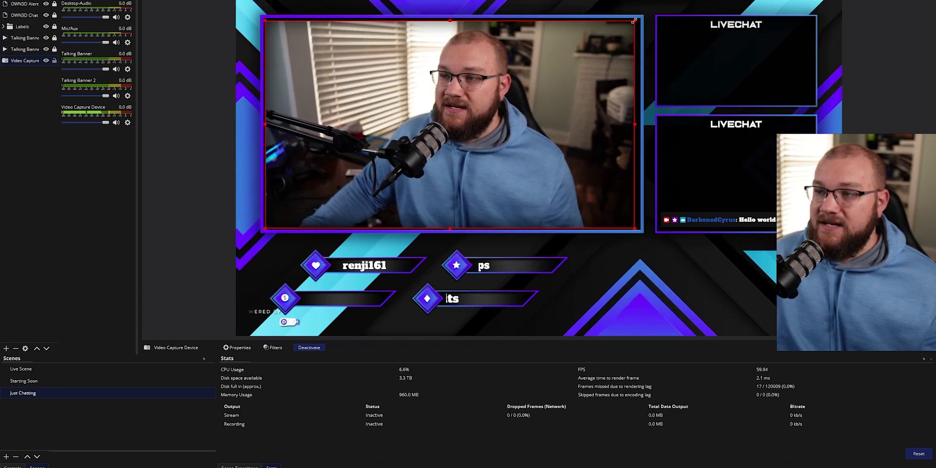
drag(634, 21, 652, 10)
drag(594, 57, 589, 62)
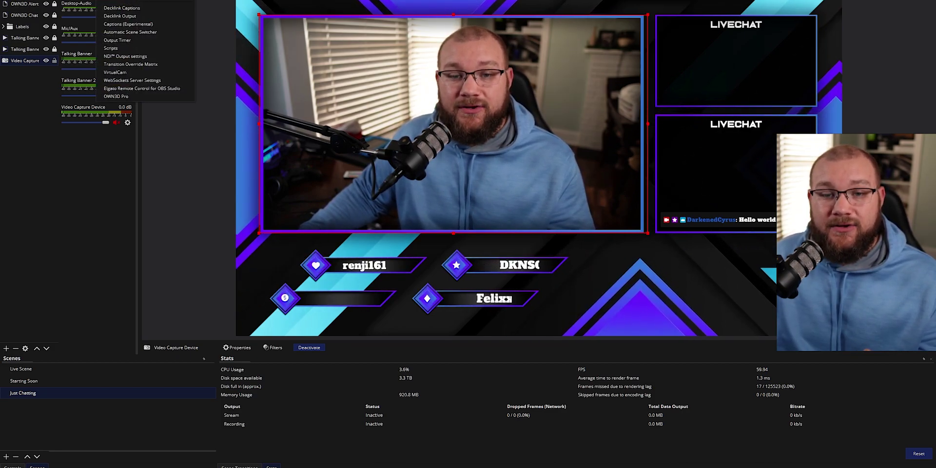
click(136, 96)
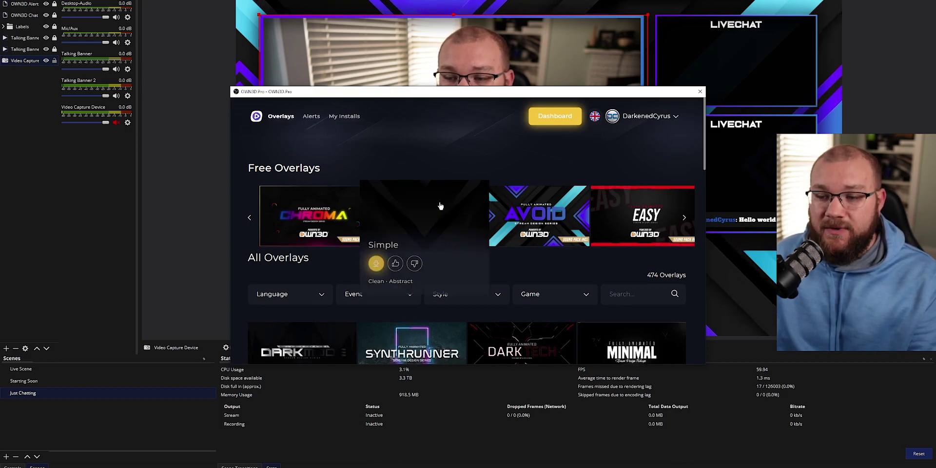
Step: Switch to the Alerts catalogue and open Configure Alerts in the web browser
click(316, 117)
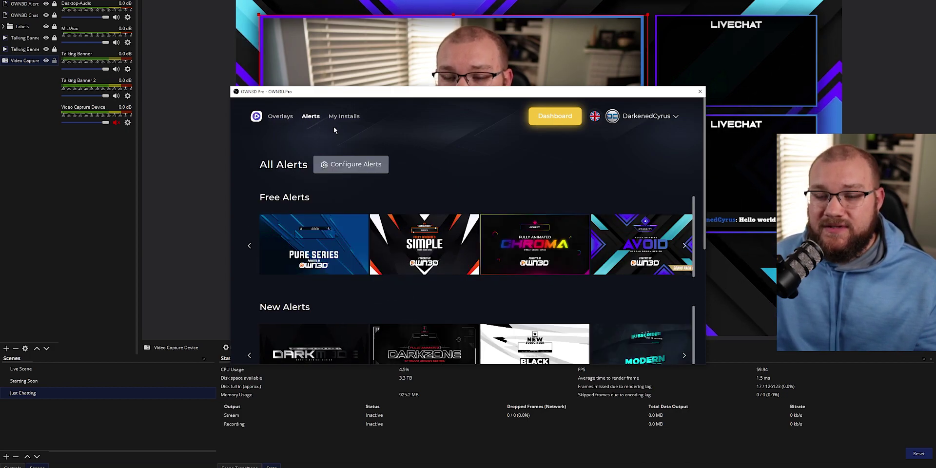
click(349, 168)
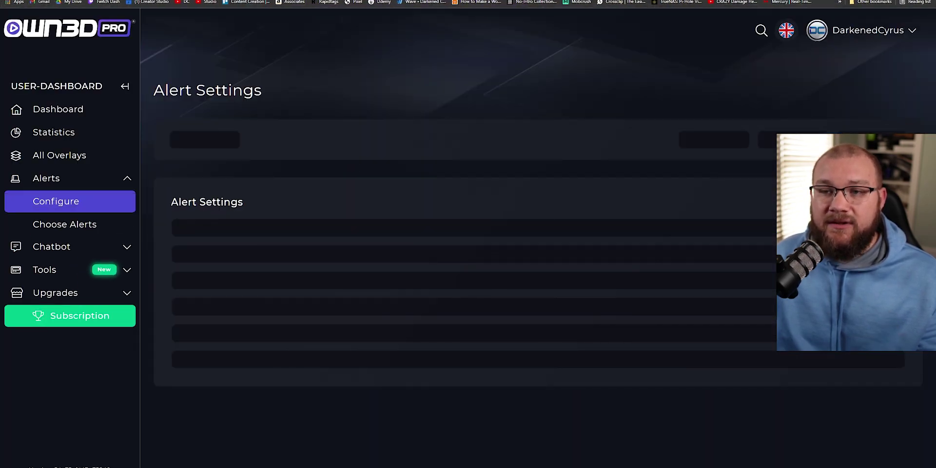
Step: Place the browser and OWN3D Pro windows side by side and install the free Avoid alert set
drag(308, 4, 106, 11)
drag(674, 90, 771, 43)
click(731, 200)
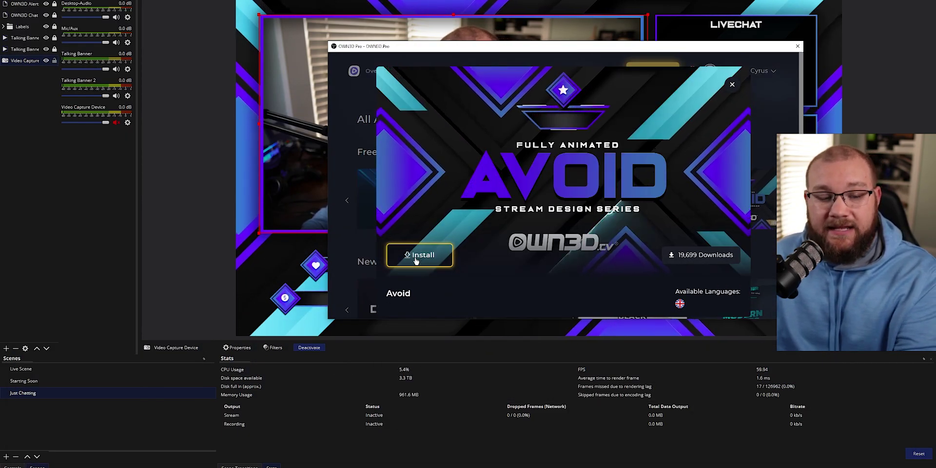
click(416, 258)
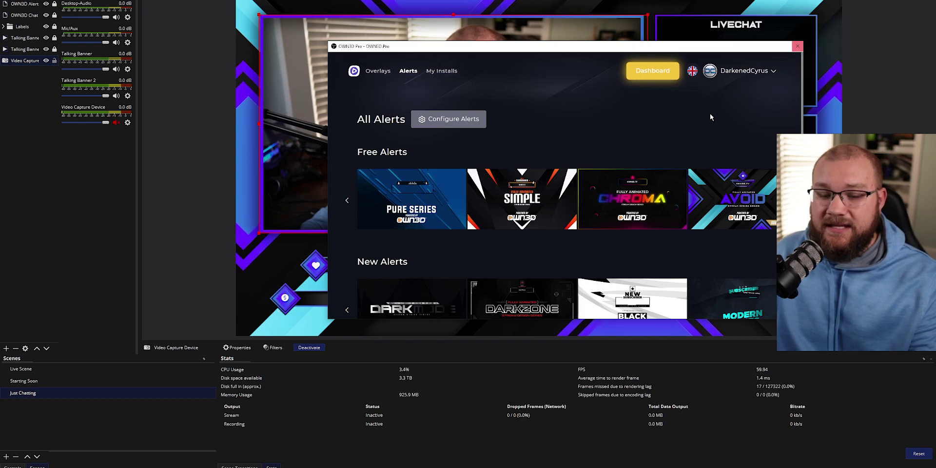
Step: Fire a test Follow alert from the Alert Settings page
key(alt+Tab)
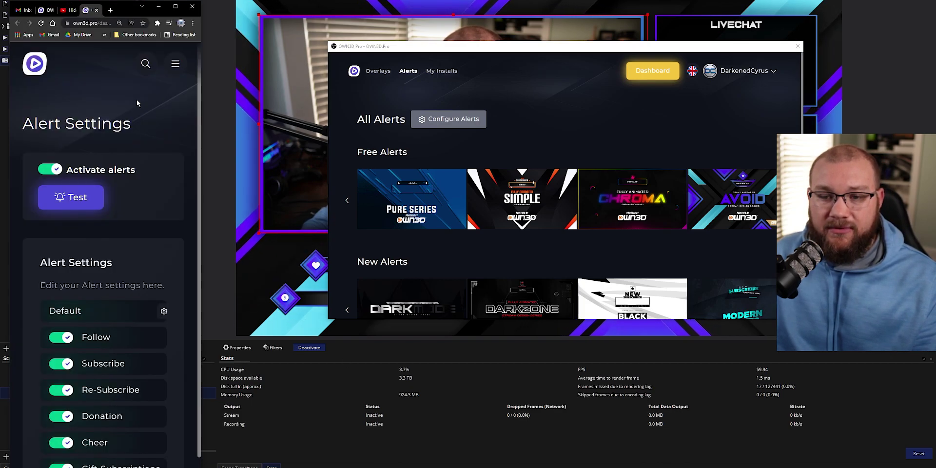
click(71, 197)
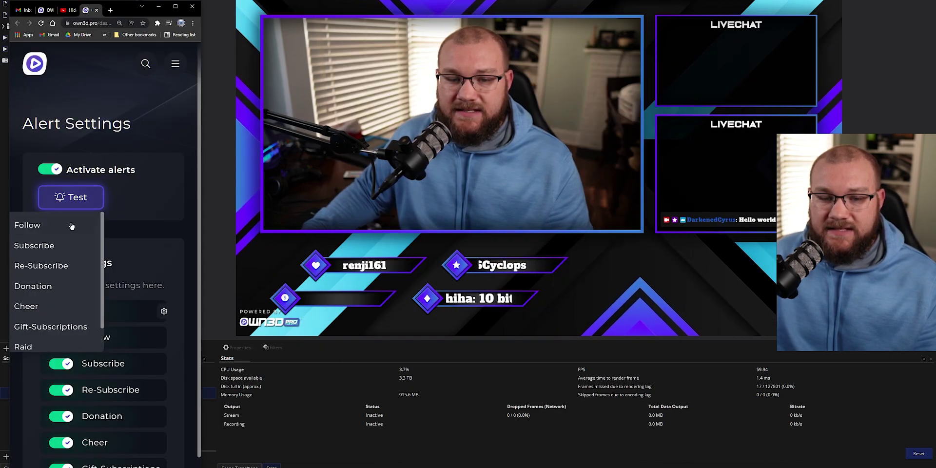
click(71, 225)
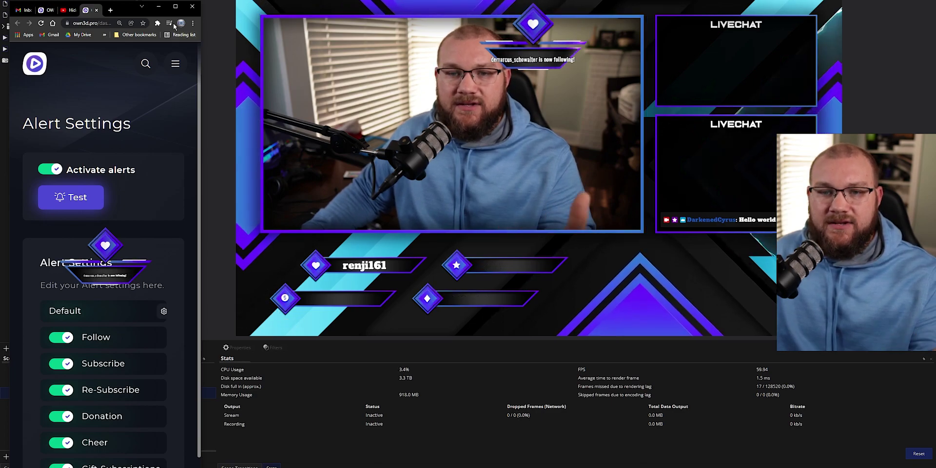
Step: Drag the OWN3D Alerts source lower over the camera, then fire another test alert
click(158, 6)
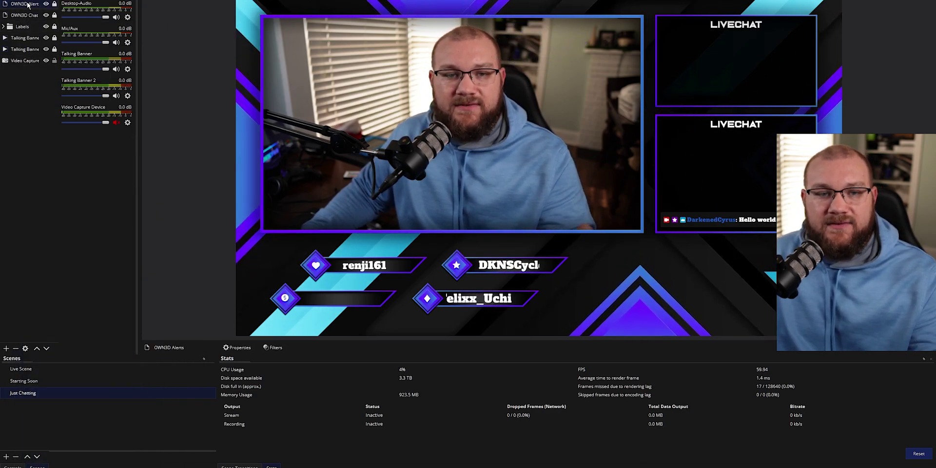
click(46, 4)
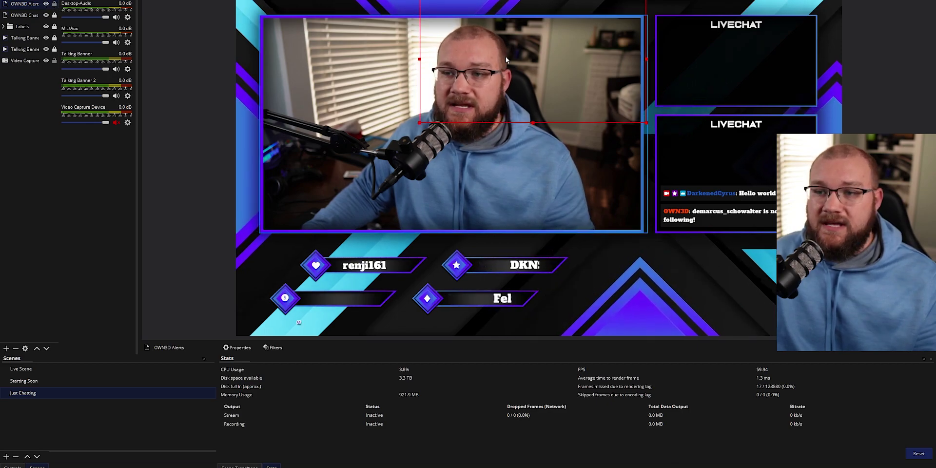
drag(506, 59, 502, 206)
key(alt+Tab)
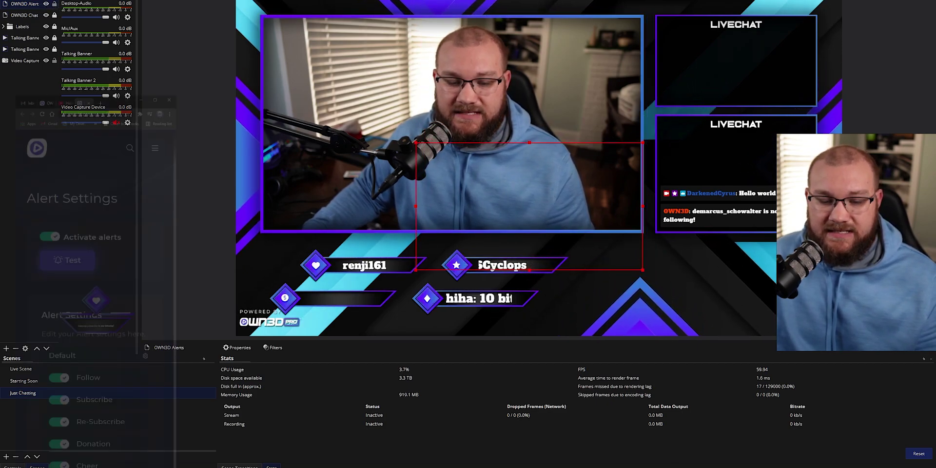
click(71, 197)
click(65, 226)
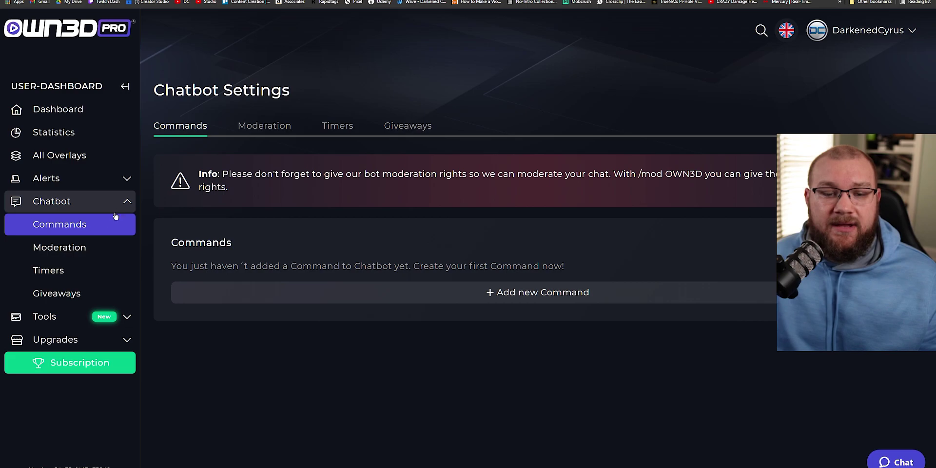
Step: Go to the Chatbot Moderation page, then on to the Timers page
click(77, 247)
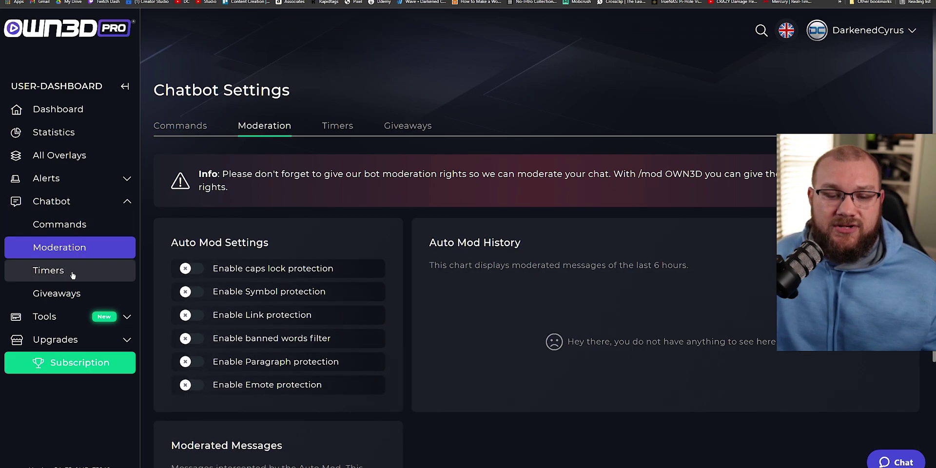
click(71, 272)
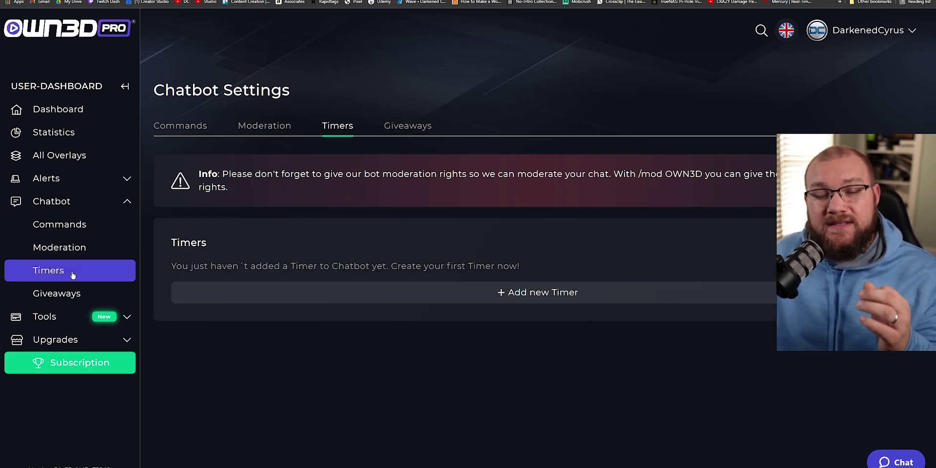